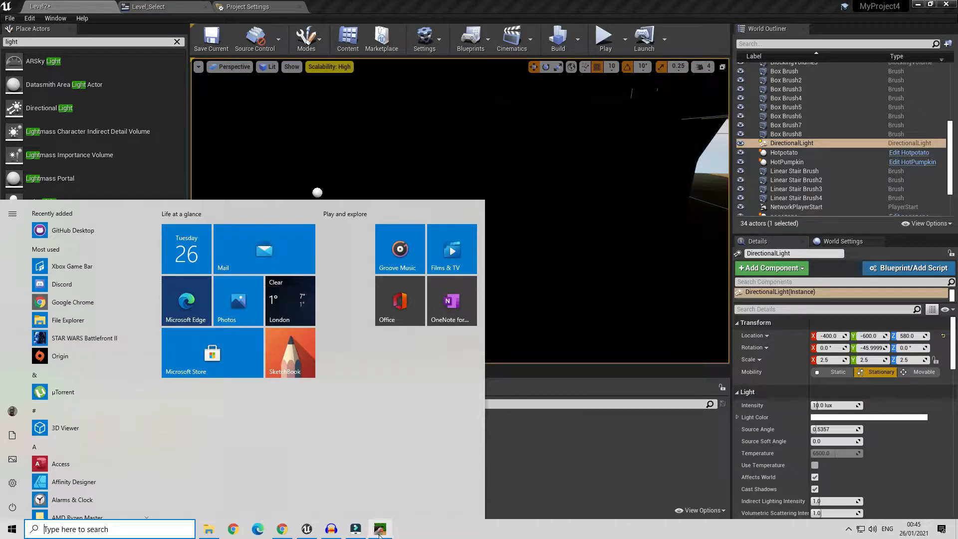
- Close the running MyProject4 game and open the Windows platform section of the Project Settings at the Game Icon setting
{"action": "mouse_move", "coordinate": [380, 530]}
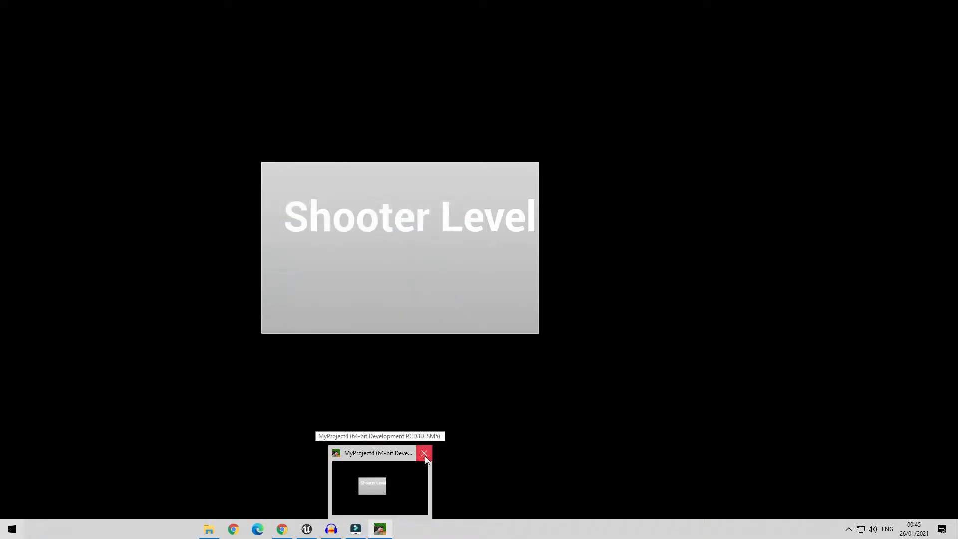
{"action": "left_click", "coordinate": [424, 453]}
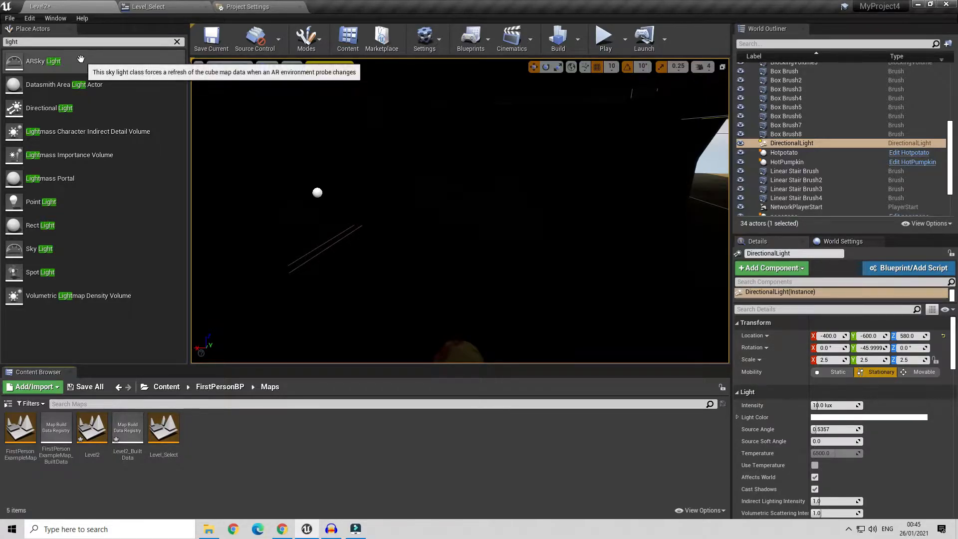
{"action": "left_click", "coordinate": [29, 18]}
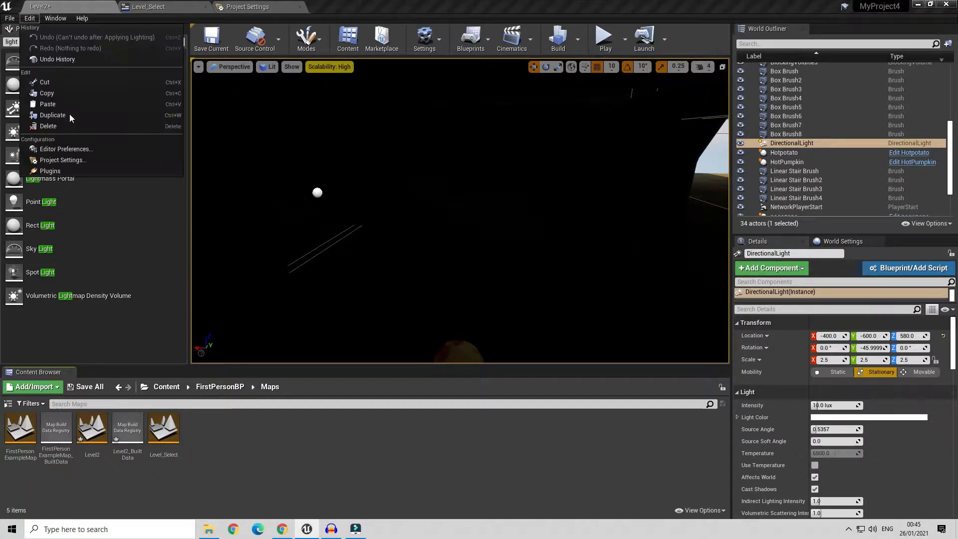
{"action": "left_click", "coordinate": [71, 160]}
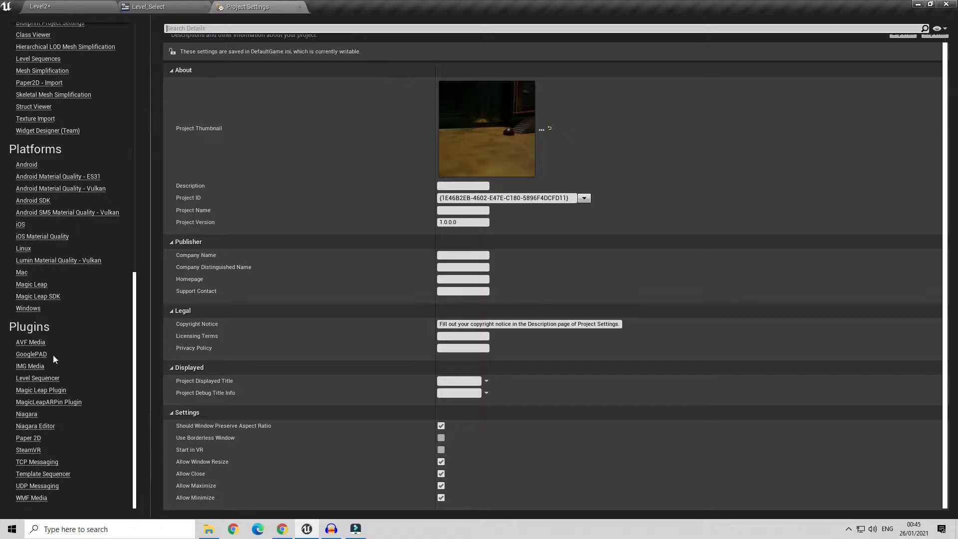
{"action": "left_click", "coordinate": [35, 309]}
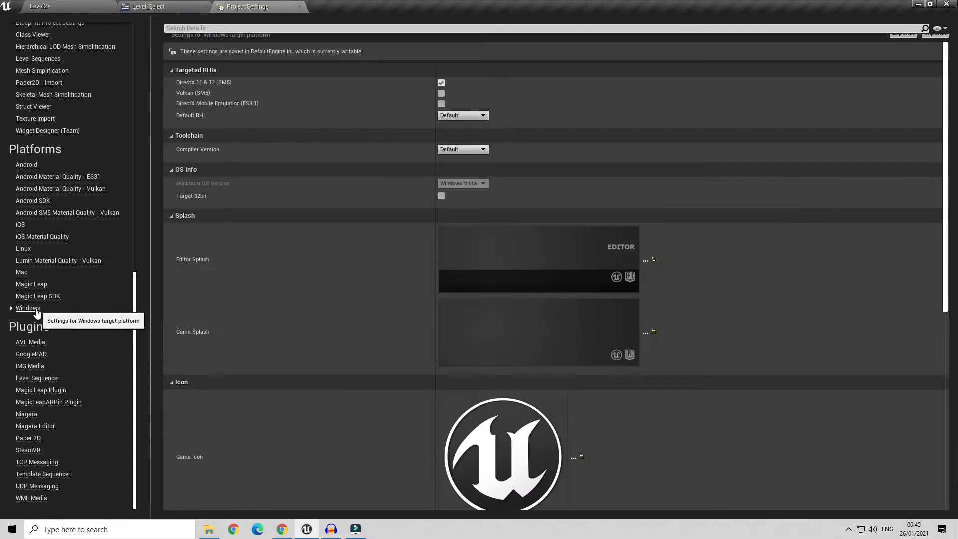
{"action": "scroll", "coordinate": [594, 332], "scroll_direction": "down", "scroll_amount": 1}
{"action": "scroll", "coordinate": [596, 331], "scroll_direction": "down", "scroll_amount": 1}
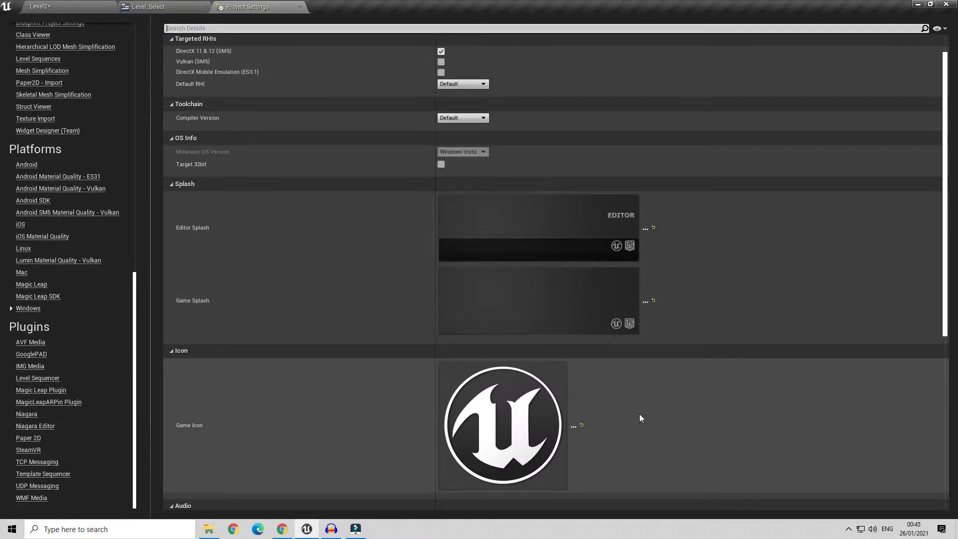
{"action": "scroll", "coordinate": [394, 421], "scroll_direction": "down", "scroll_amount": 1}
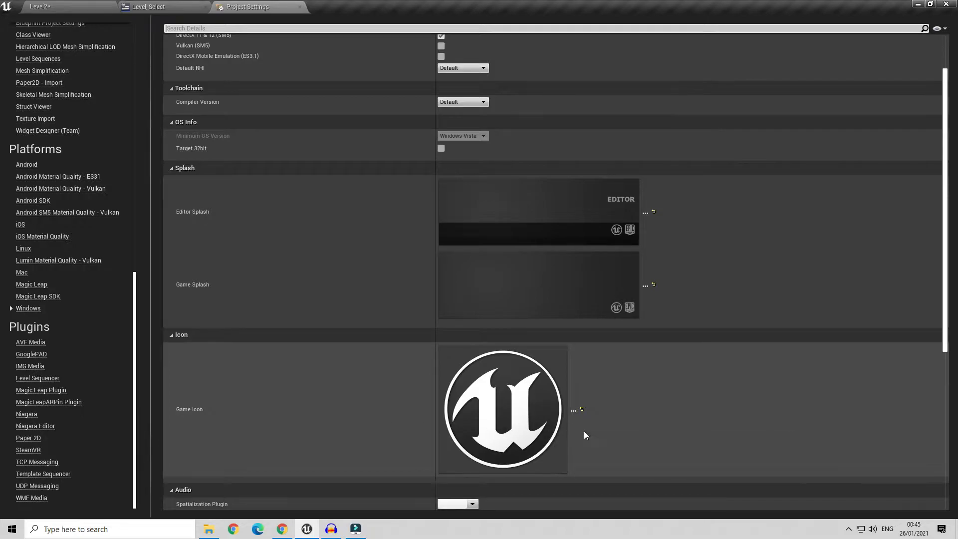
- Check which file type the Game Icon setting accepts, without choosing a file
{"action": "left_click", "coordinate": [575, 411]}
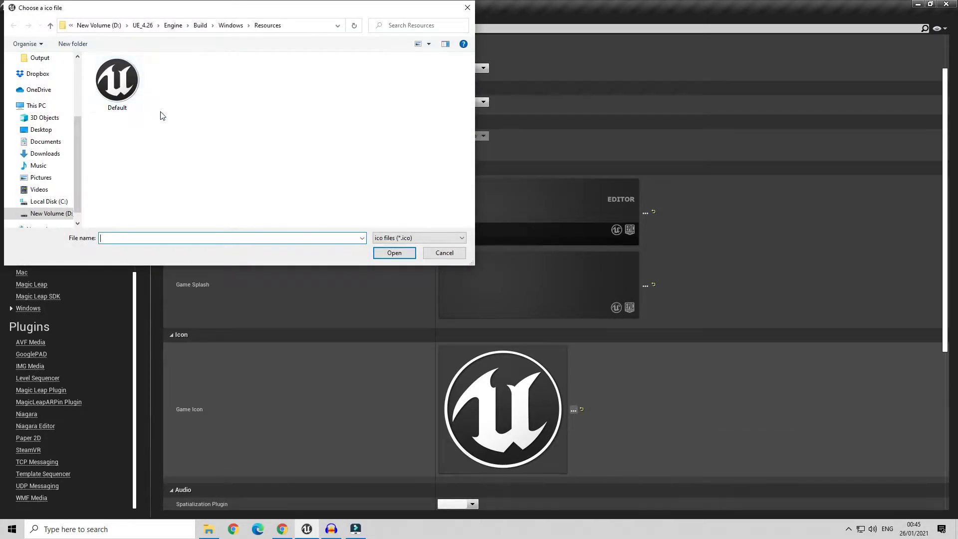
{"action": "left_click", "coordinate": [468, 8]}
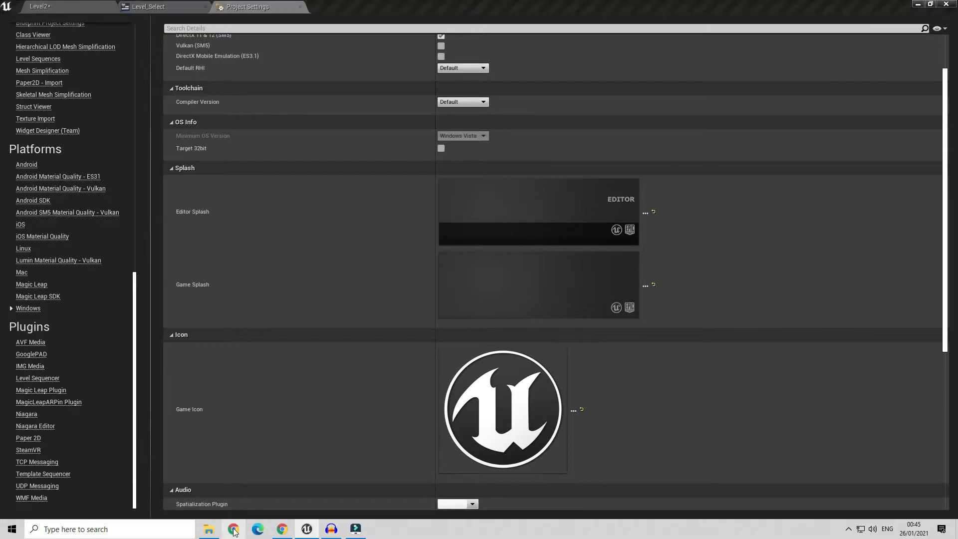
- Switch to Chrome and search Google Images for "barnyard cow"
{"action": "left_click", "coordinate": [282, 529]}
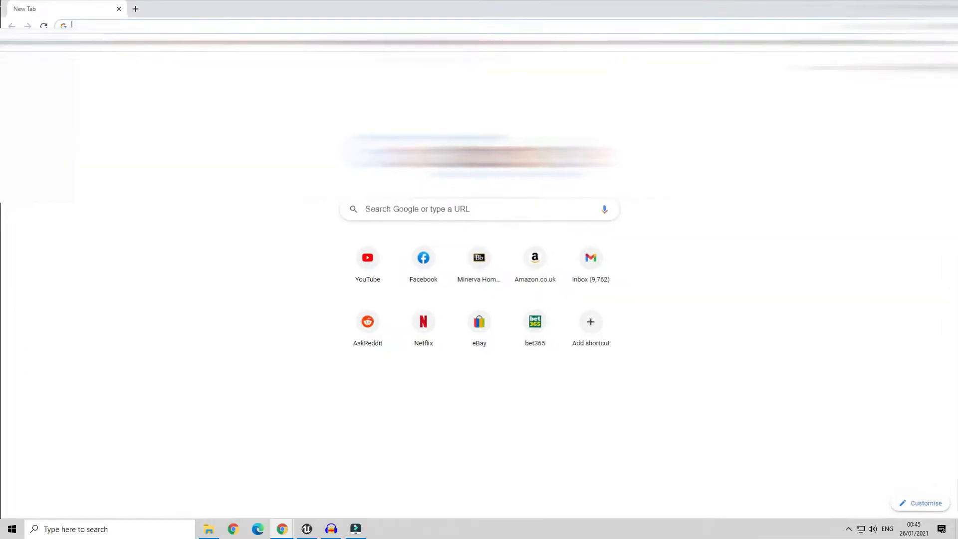
{"action": "type", "text": "barn"}
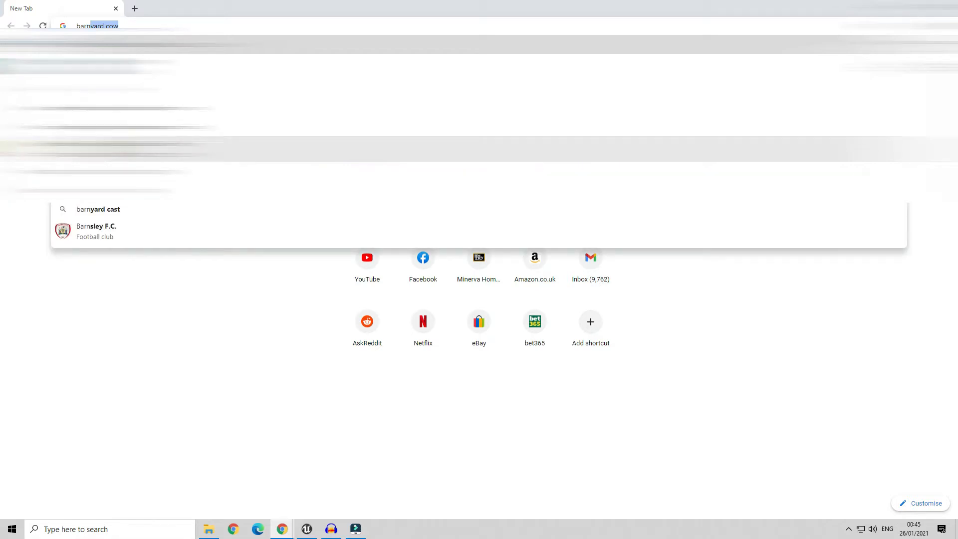
{"action": "key", "text": "Return"}
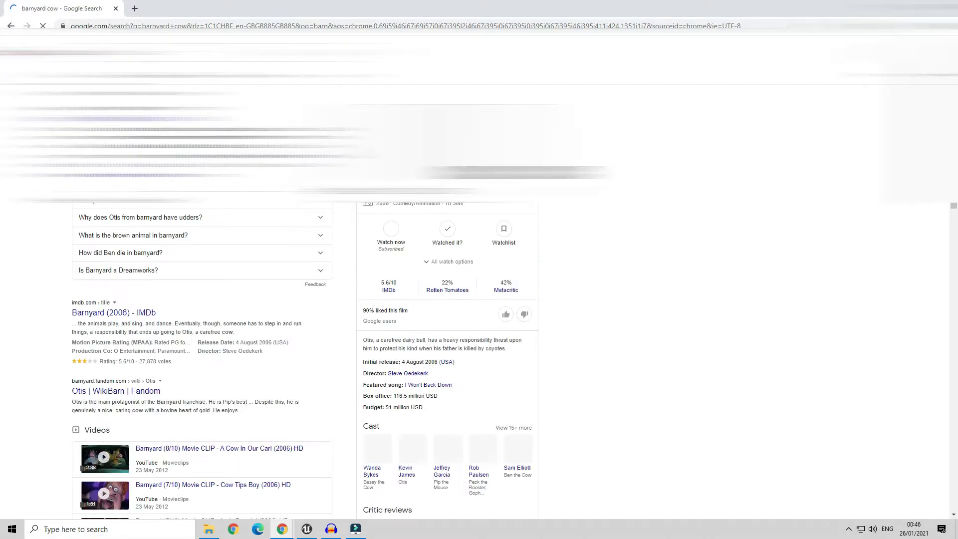
{"action": "left_click", "coordinate": [111, 75]}
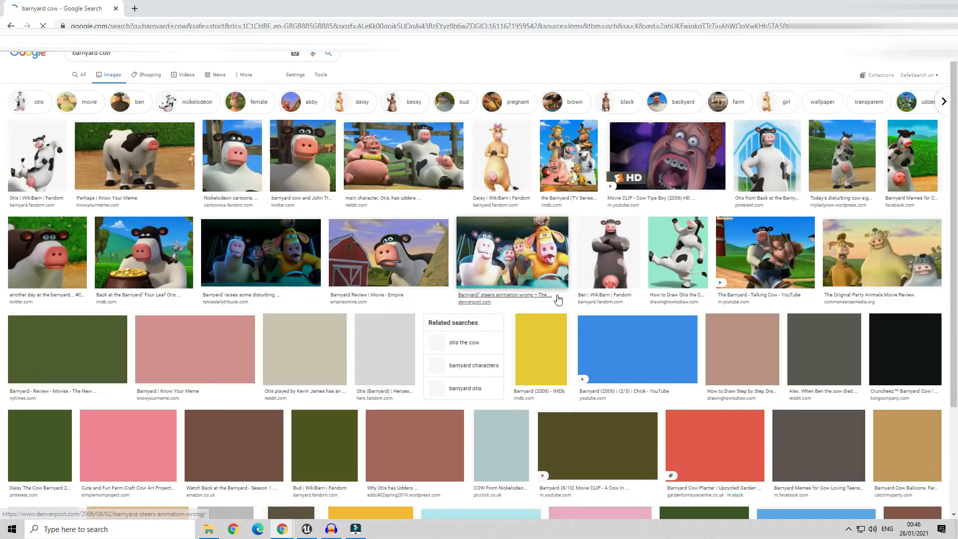
- Save the Cartoonica image of Otis to Downloads as the JPEG file Profile_-_Otis
{"action": "left_click", "coordinate": [242, 173]}
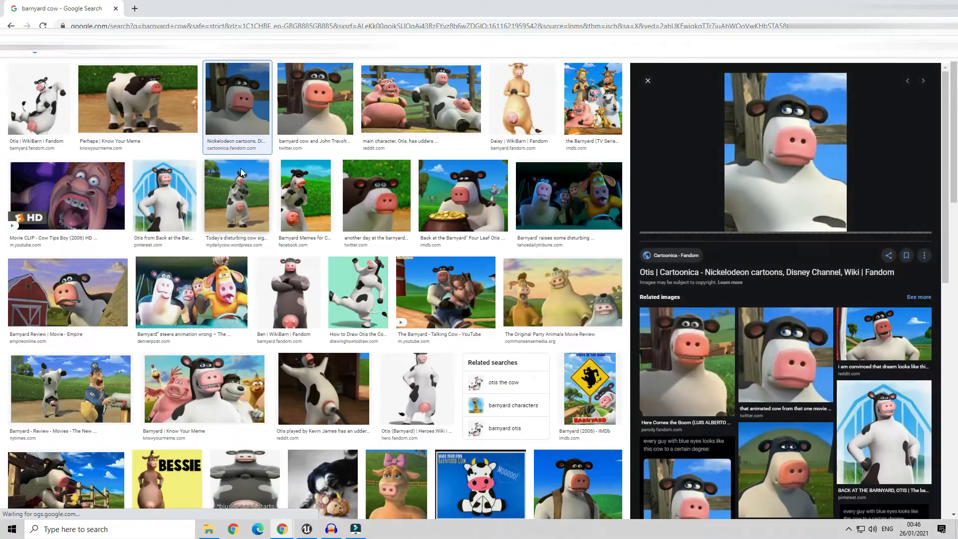
{"action": "right_click", "coordinate": [788, 160]}
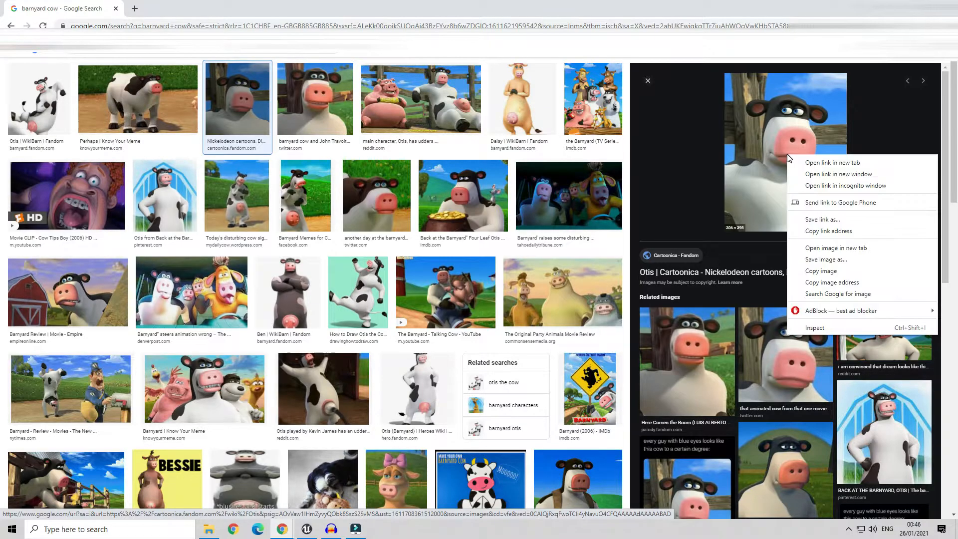
{"action": "left_click", "coordinate": [833, 260]}
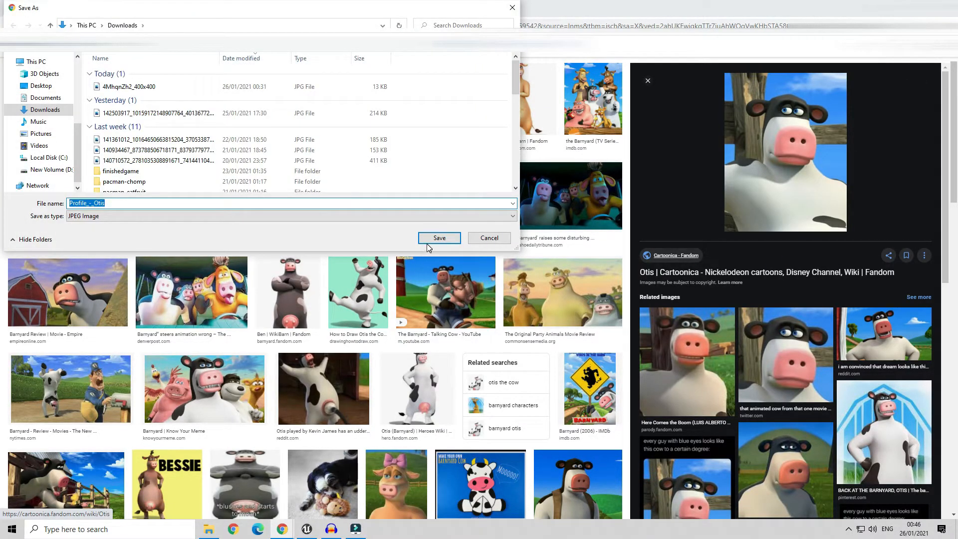
{"action": "left_click", "coordinate": [438, 239]}
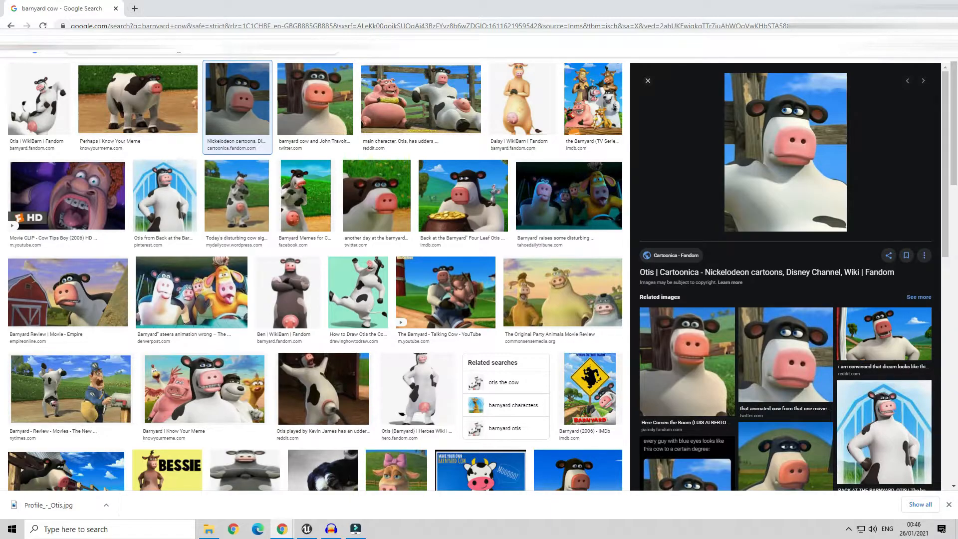
- Switch to Unreal Editor and check the Downloads folder for selectable Game Icon files, leaving without a selection
{"action": "left_click", "coordinate": [307, 529]}
{"action": "left_click", "coordinate": [574, 411]}
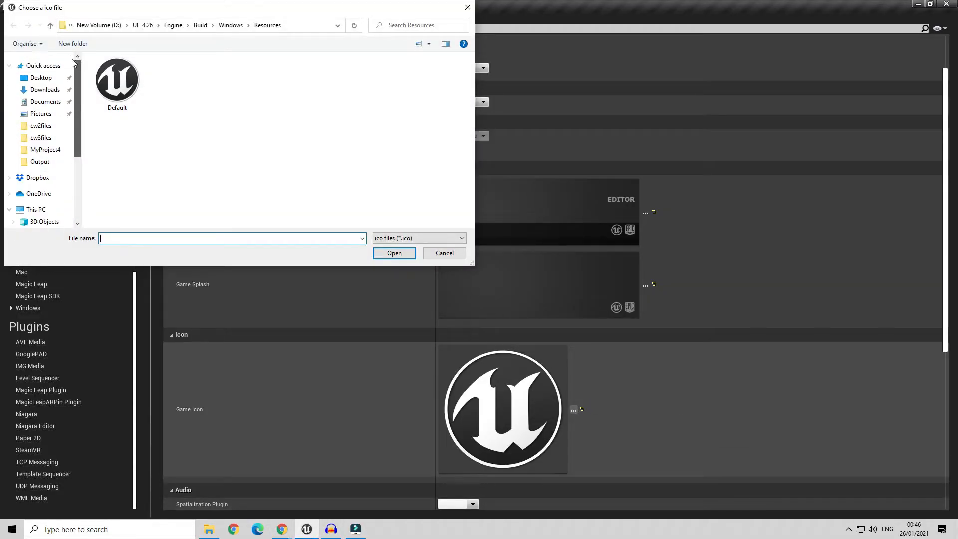
{"action": "left_click", "coordinate": [45, 89]}
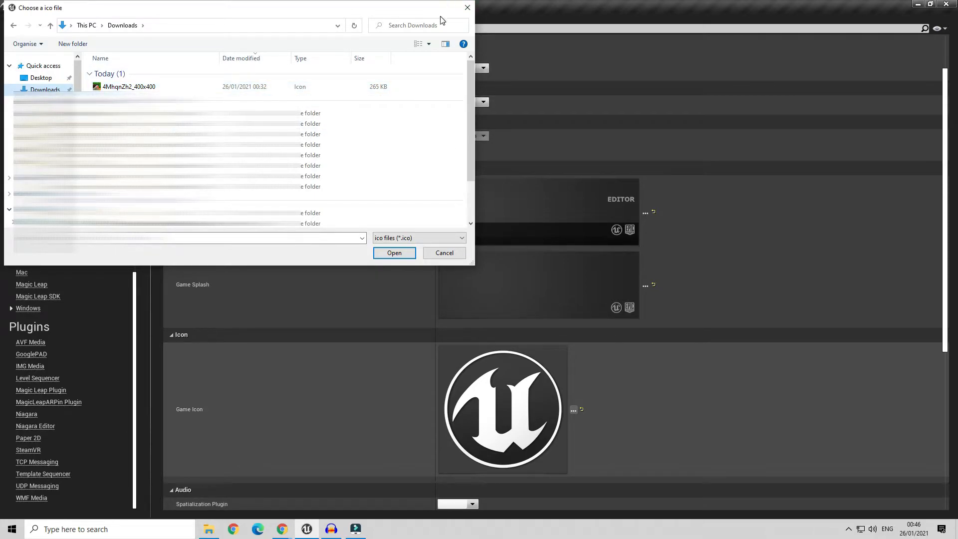
{"action": "left_click", "coordinate": [467, 7]}
- Switch to Chrome and open the bookmarked Online-Convert image to ICO converter in a new tab
{"action": "mouse_move", "coordinate": [282, 530]}
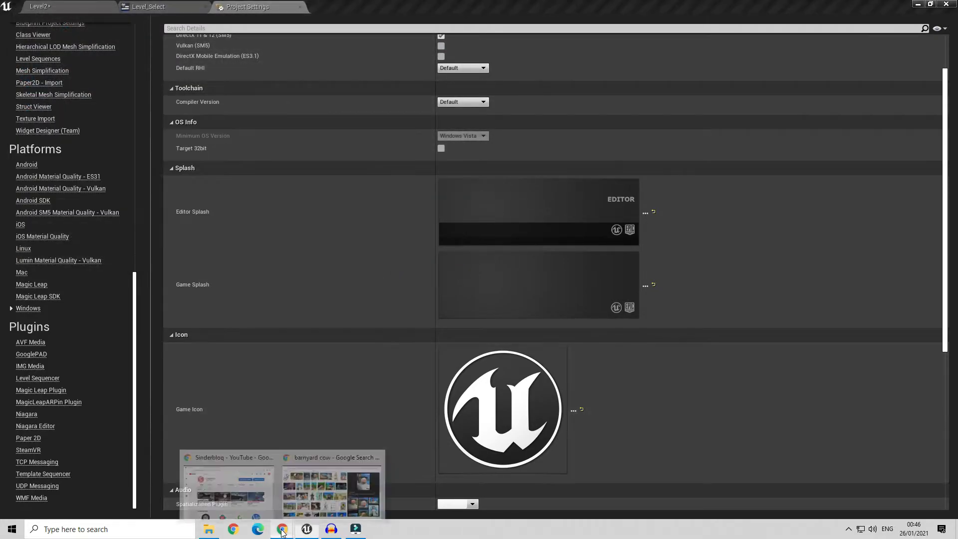
{"action": "left_click", "coordinate": [299, 495]}
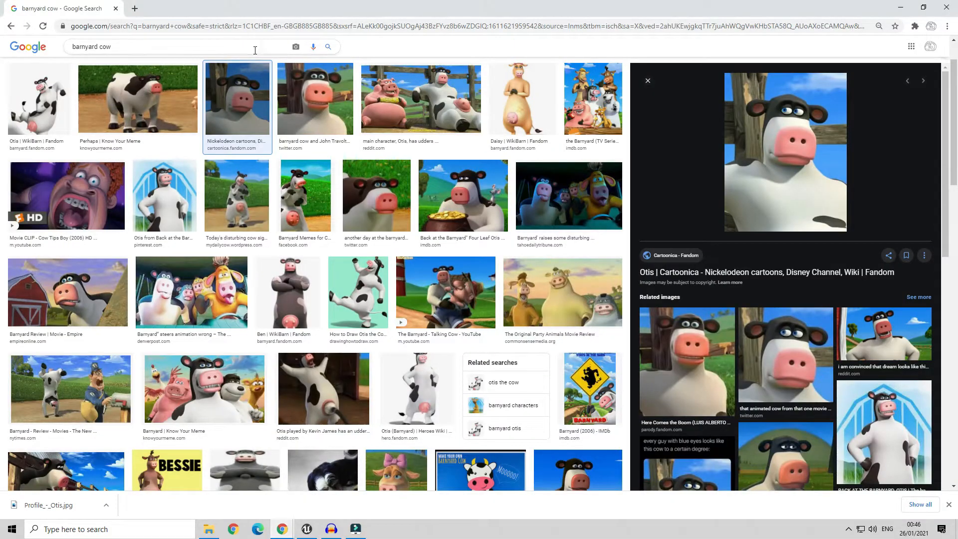
{"action": "left_click", "coordinate": [135, 8]}
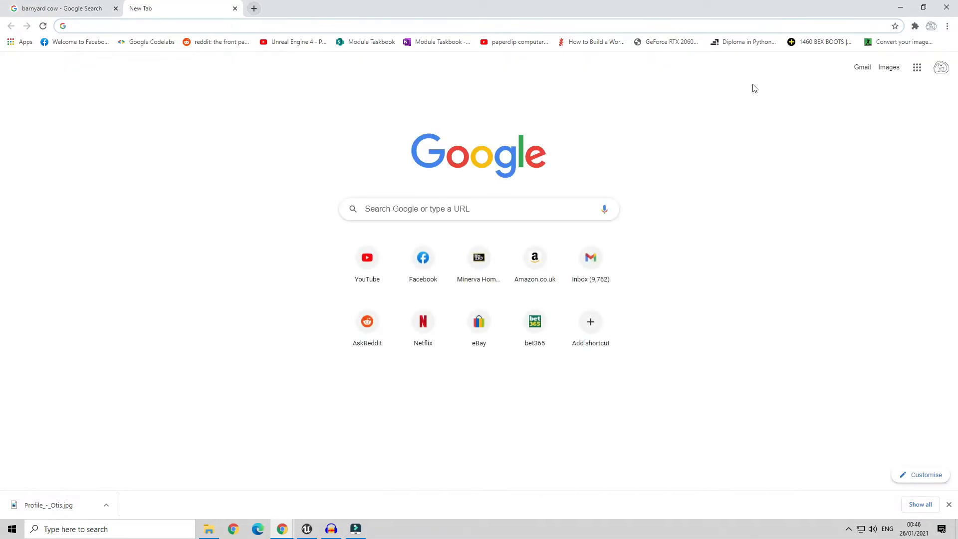
{"action": "left_click", "coordinate": [901, 42]}
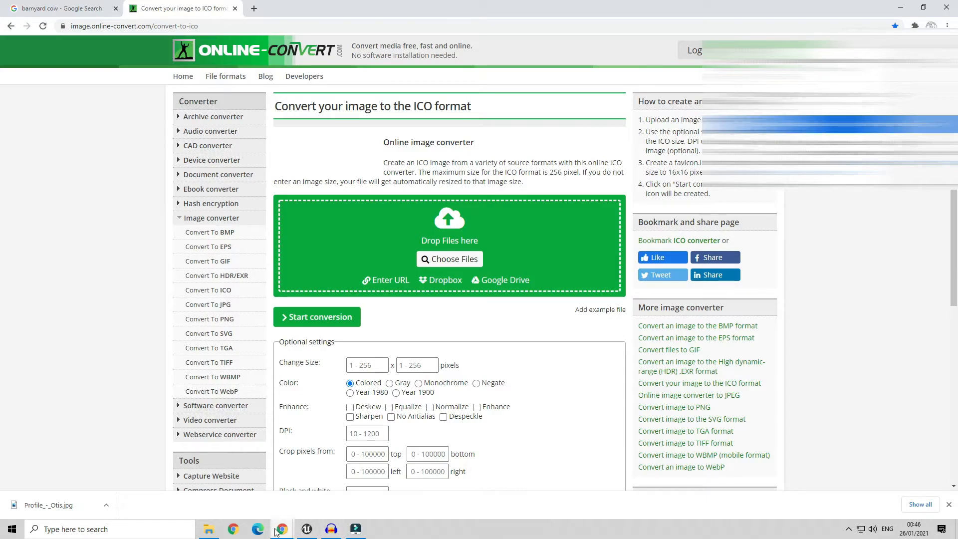
- Upload Profile_-_Otis.jpg from the Downloads folder to the ICO converter
{"action": "left_click", "coordinate": [209, 530]}
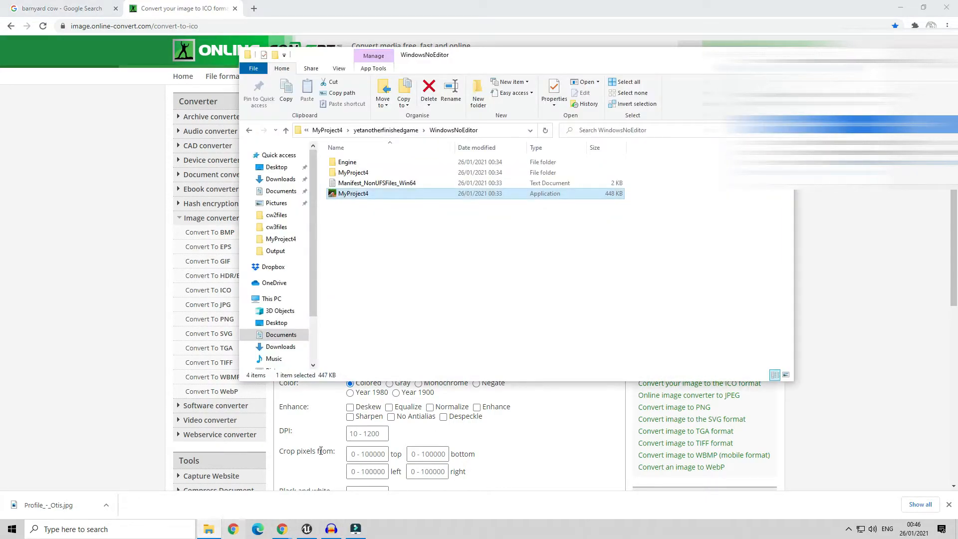
{"action": "left_click", "coordinate": [279, 179]}
{"action": "left_click_drag", "start_coordinate": [413, 58], "coordinate": [0, 113]}
{"action": "mouse_move", "coordinate": [0, 260]}
{"action": "left_mouse_down"}
{"action": "mouse_move", "coordinate": [12, 316]}
{"action": "mouse_move", "coordinate": [430, 246]}
{"action": "mouse_move", "coordinate": [417, 259]}
{"action": "left_mouse_up"}
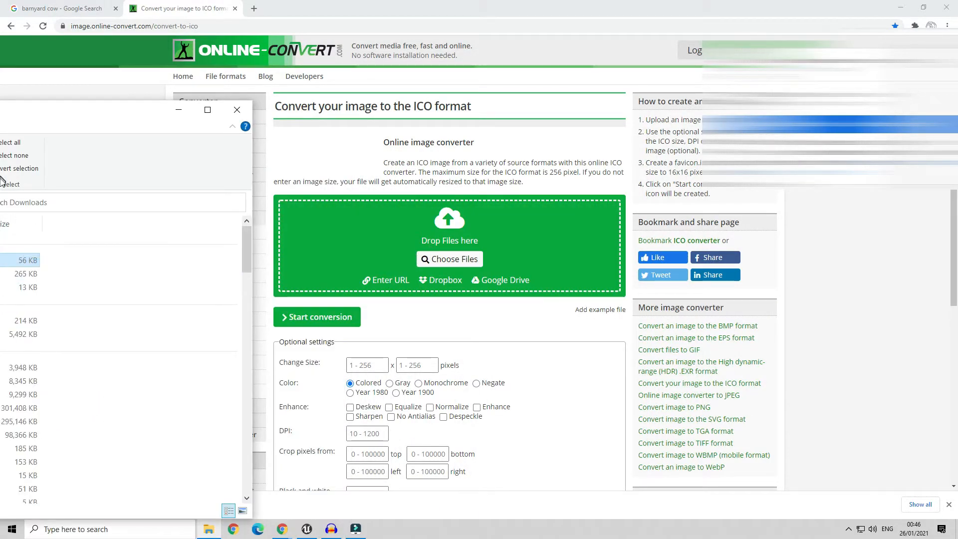
{"action": "left_click_drag", "start_coordinate": [23, 260], "coordinate": [363, 259]}
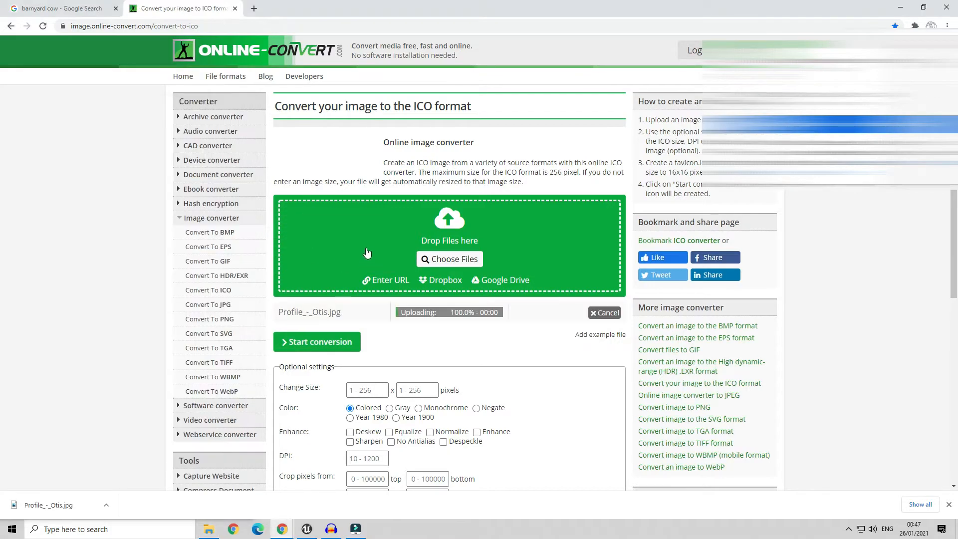
- Convert the uploaded image to ICO format and save Profile_-_Otis.ico in Downloads
{"action": "left_click", "coordinate": [350, 341]}
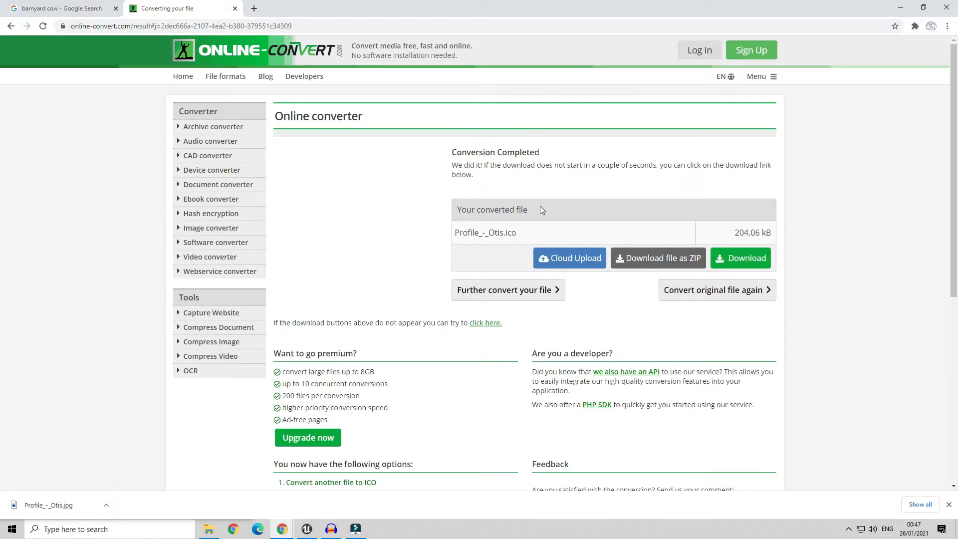
{"action": "left_click", "coordinate": [744, 259]}
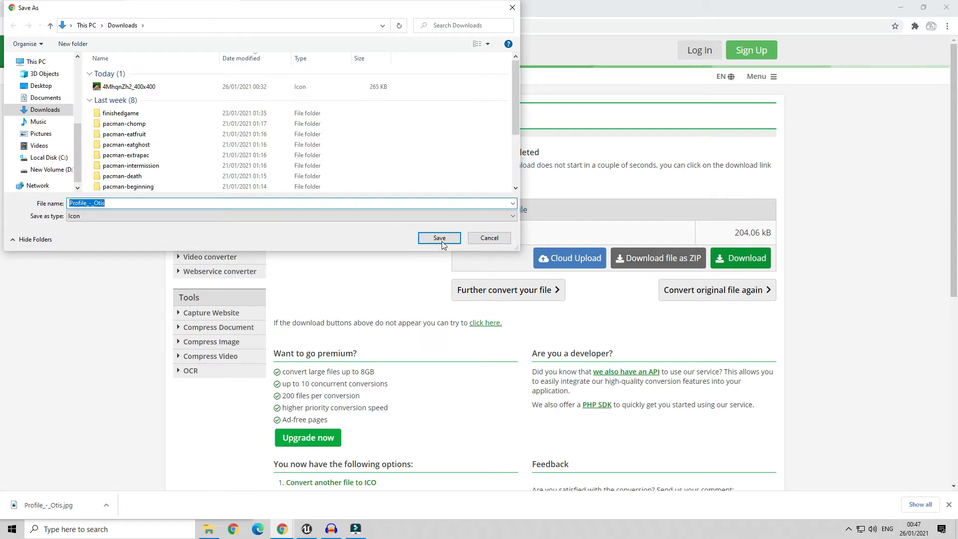
{"action": "left_click", "coordinate": [441, 242]}
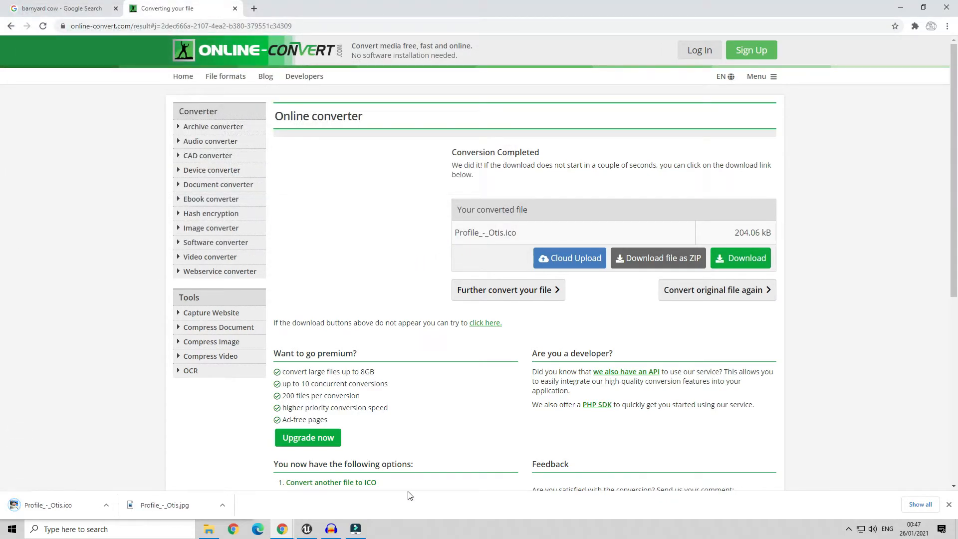
- Switch to Unreal Editor, set the Game Icon to Profile_-_Otis.ico from Downloads, and close Project Settings to return to Level2
{"action": "left_click", "coordinate": [306, 531]}
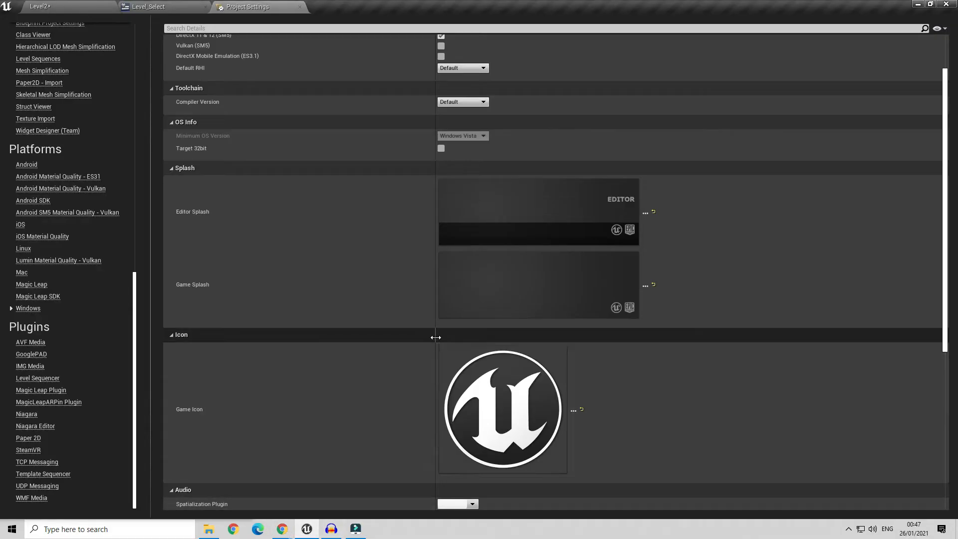
{"action": "left_click", "coordinate": [574, 411]}
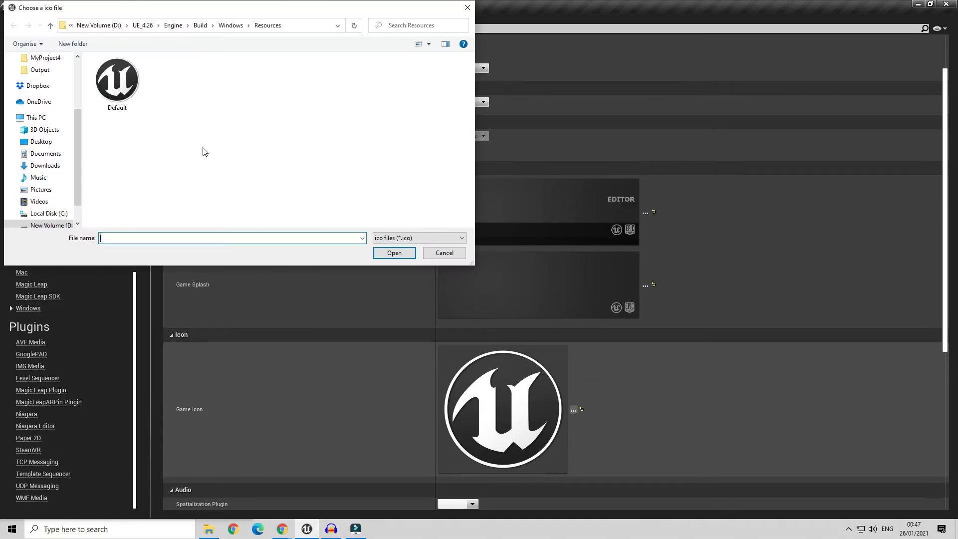
{"action": "scroll", "coordinate": [60, 139], "scroll_direction": "up", "scroll_amount": 5}
{"action": "left_click", "coordinate": [45, 90]}
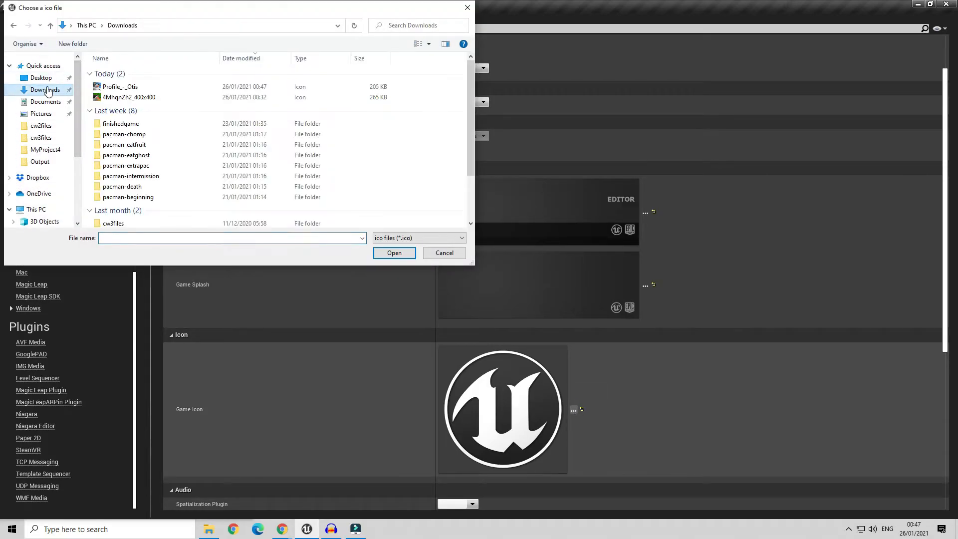
{"action": "left_click", "coordinate": [143, 92]}
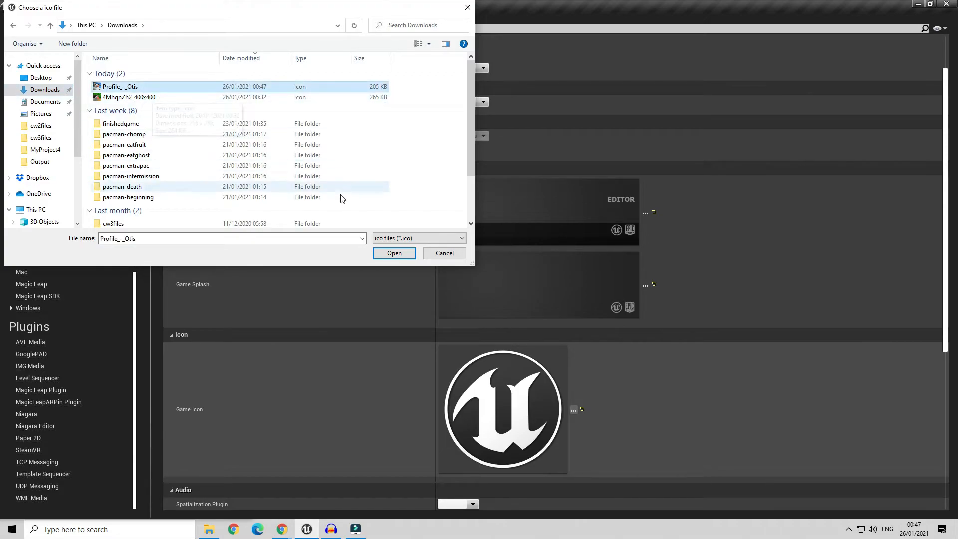
{"action": "left_click", "coordinate": [394, 254]}
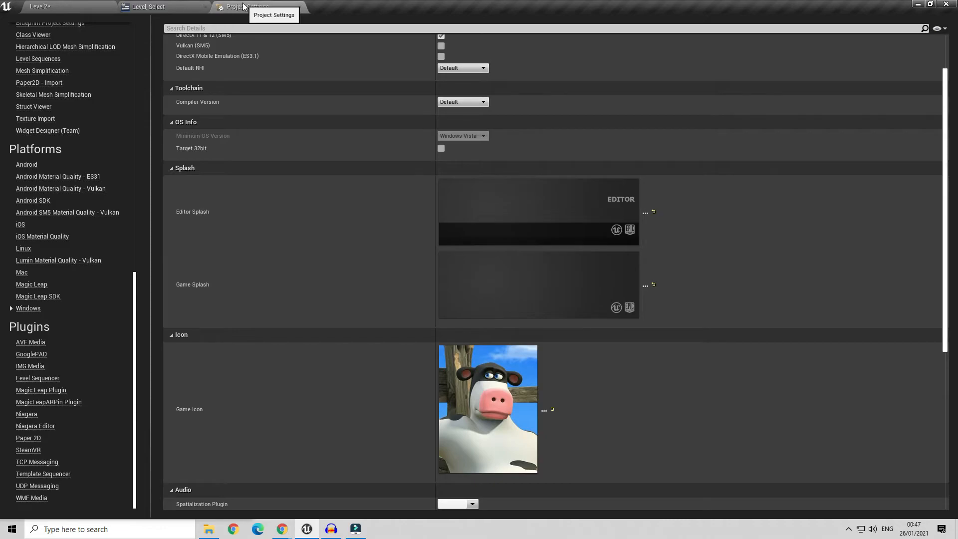
{"action": "left_click", "coordinate": [299, 7]}
{"action": "left_click", "coordinate": [37, 6]}
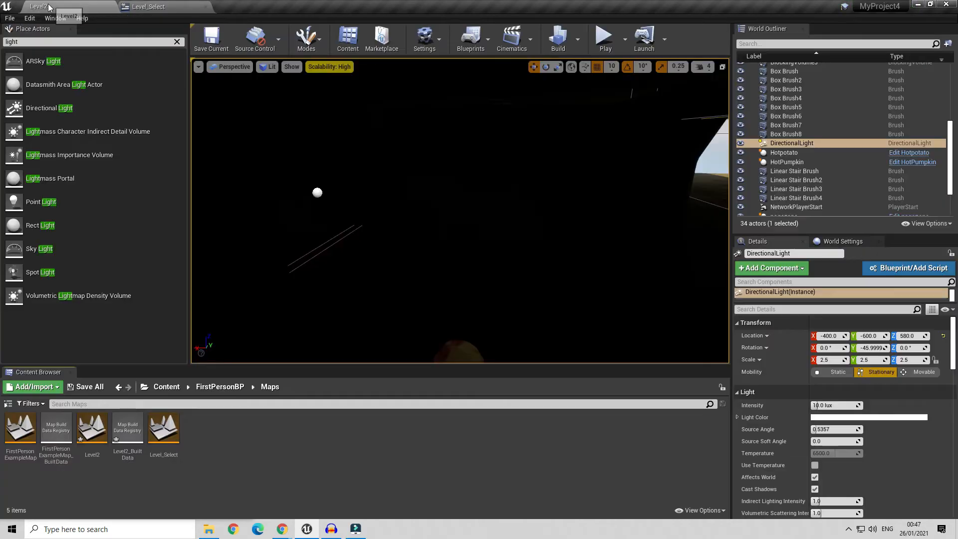
- Package the project for Windows (64-bit) into a new folder inside MyProject4
{"action": "left_click", "coordinate": [9, 18]}
{"action": "mouse_move", "coordinate": [55, 181]}
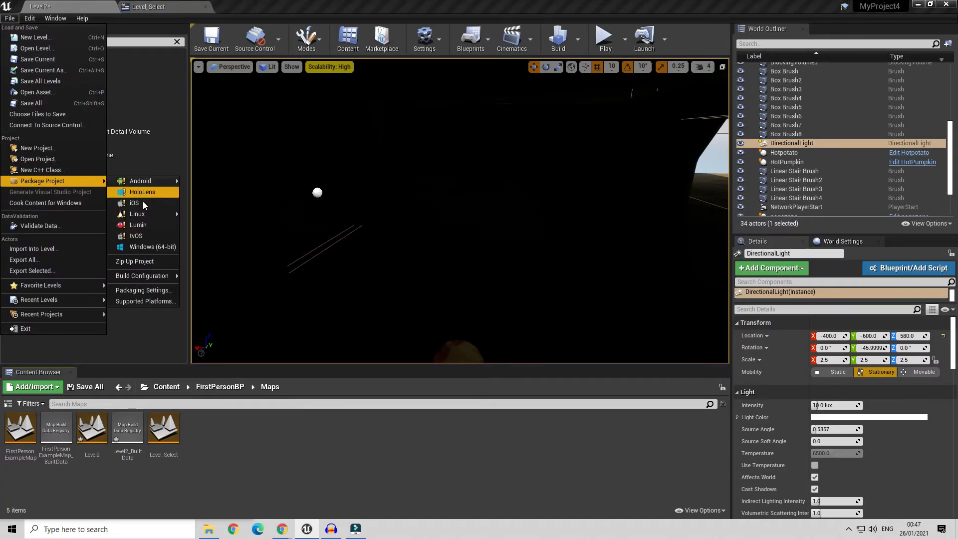
{"action": "left_click", "coordinate": [151, 247]}
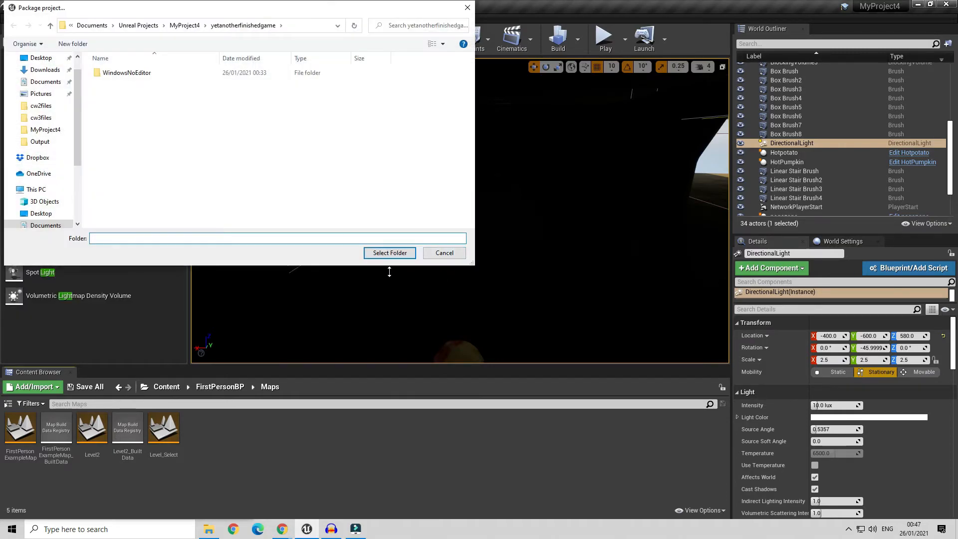
{"action": "left_click", "coordinate": [197, 26]}
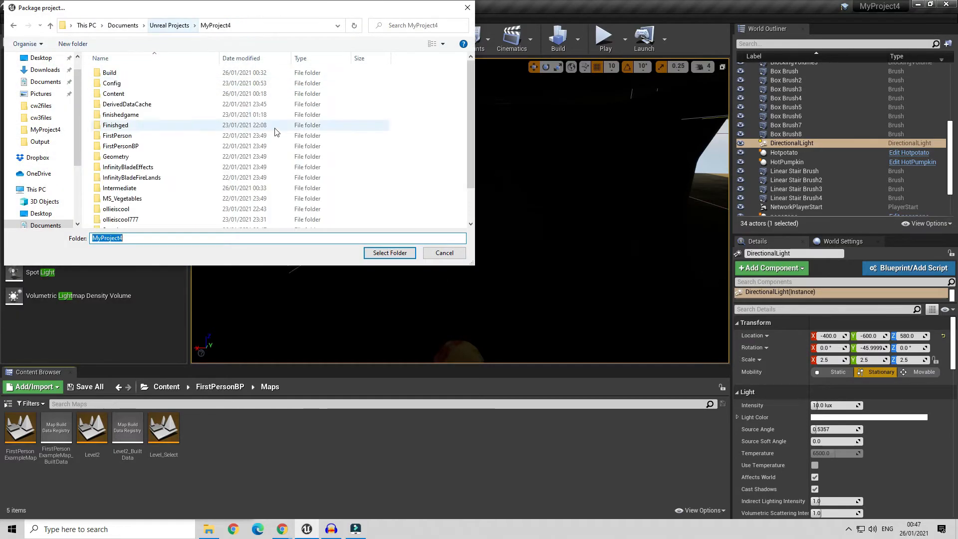
{"action": "right_click", "coordinate": [399, 115]}
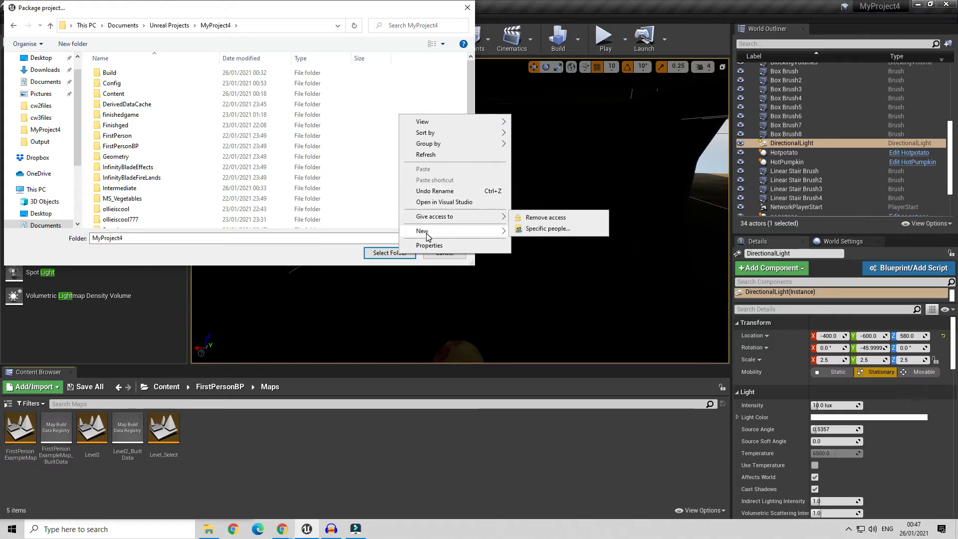
{"action": "mouse_move", "coordinate": [428, 235]}
{"action": "left_click", "coordinate": [562, 231]}
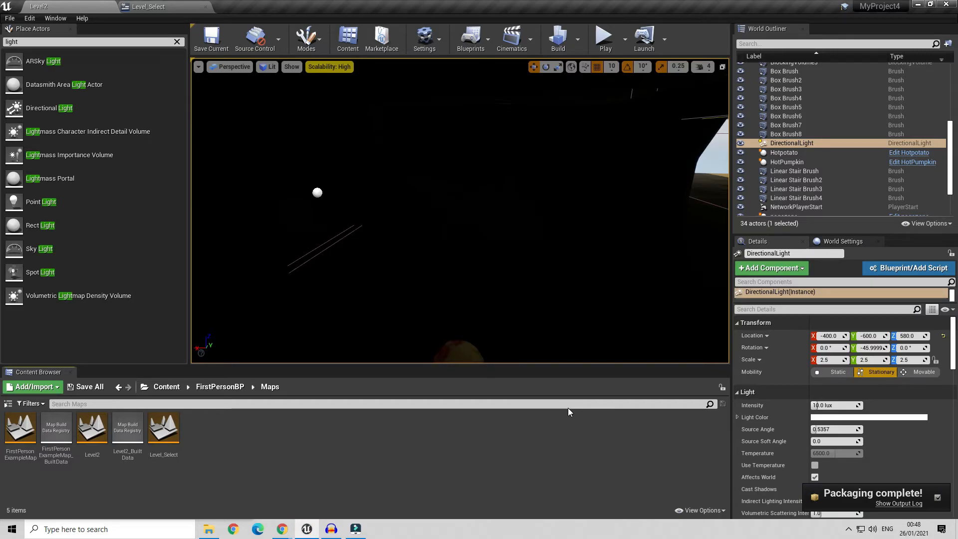
- Switch to File Explorer, launch the packaged game from its folder under Documents, and bring up the Windows taskbar to check the game's icon
{"action": "left_click", "coordinate": [209, 529]}
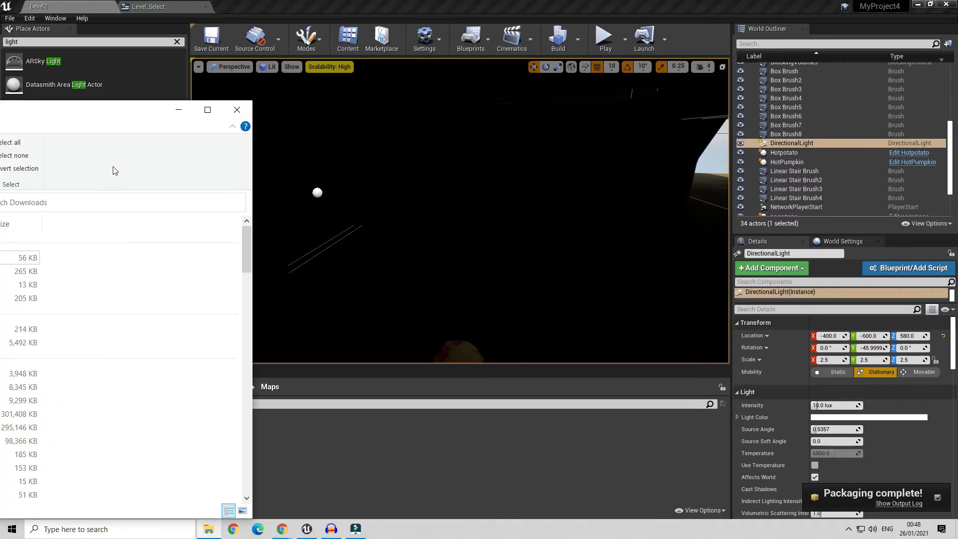
{"action": "left_click", "coordinate": [2, 364]}
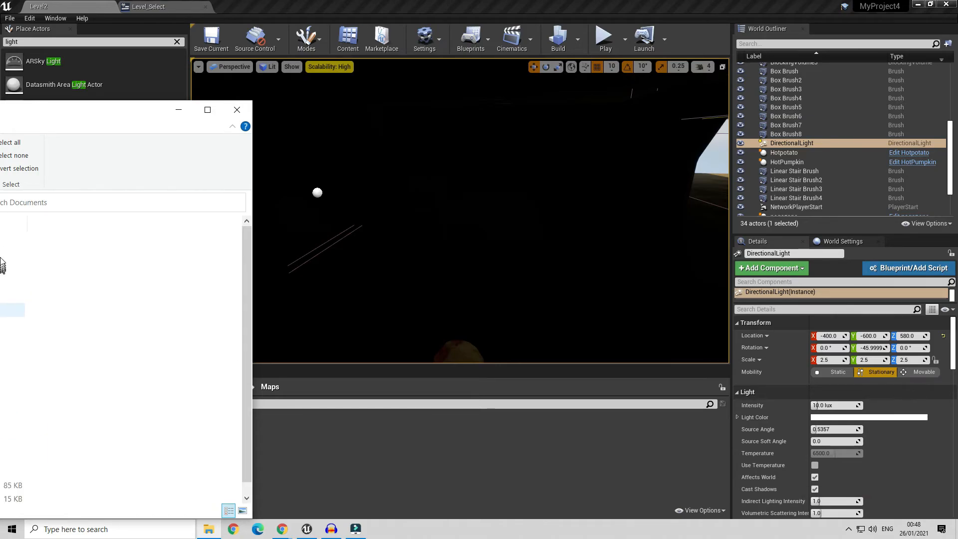
{"action": "left_click", "coordinate": [2, 405]}
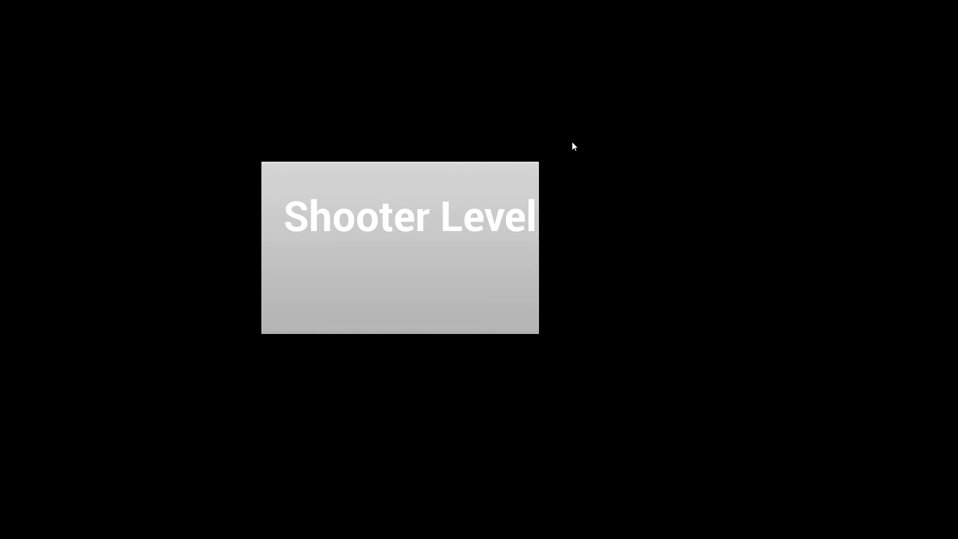
{"action": "key", "text": "super"}
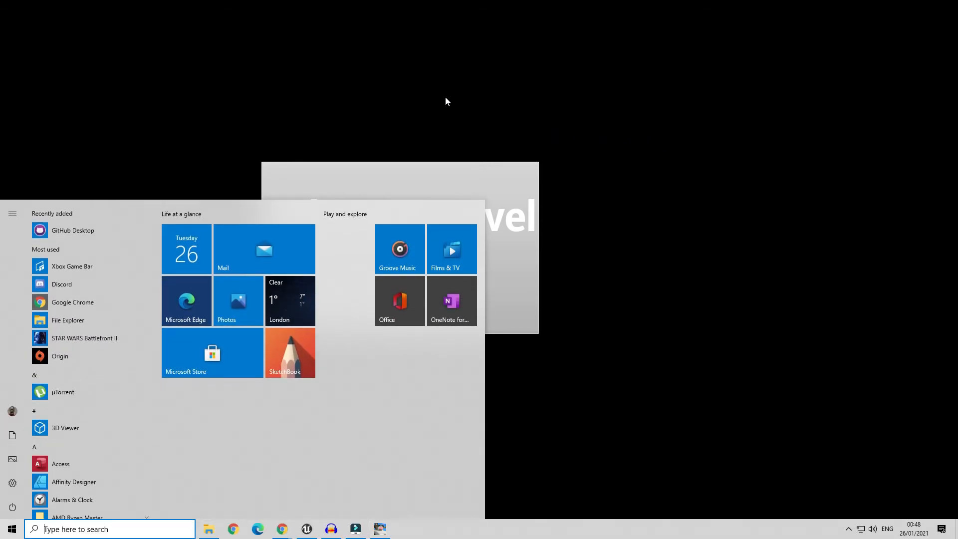